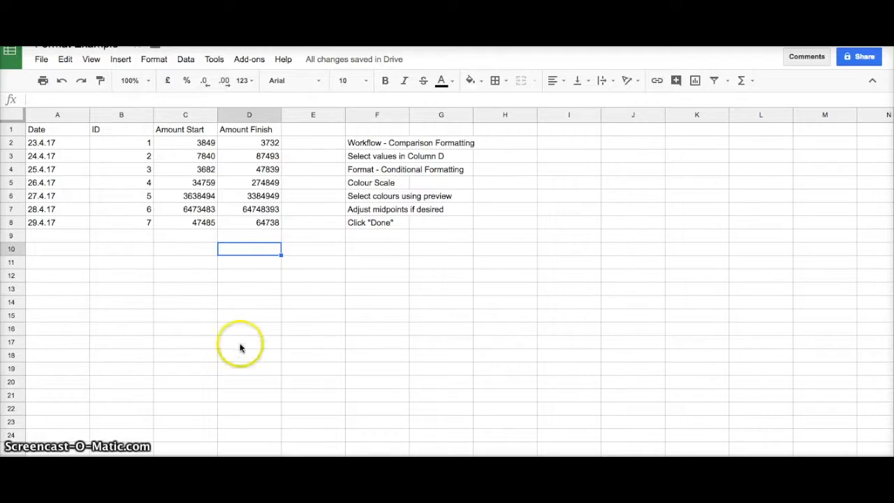
Step: Add a colour scale conditional format to D2:D8 using the red to white to green preset
left_click(261, 144)
left_click_drag(261, 144, 263, 220)
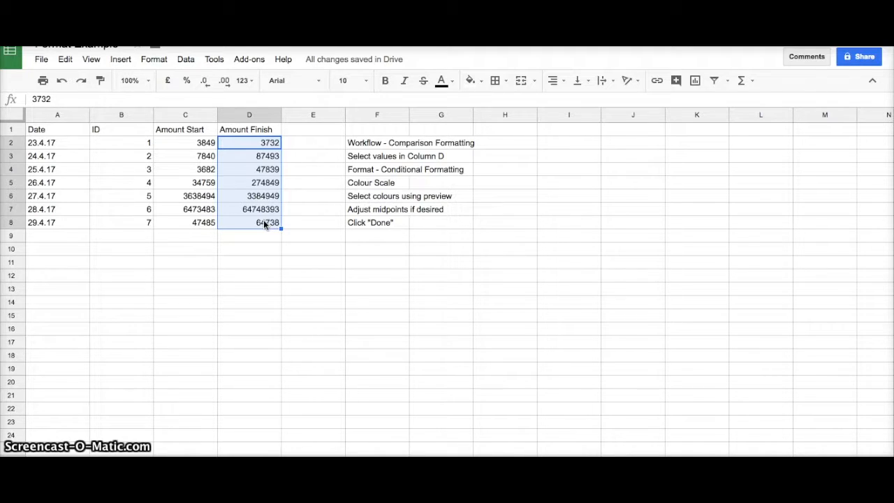
left_click(156, 60)
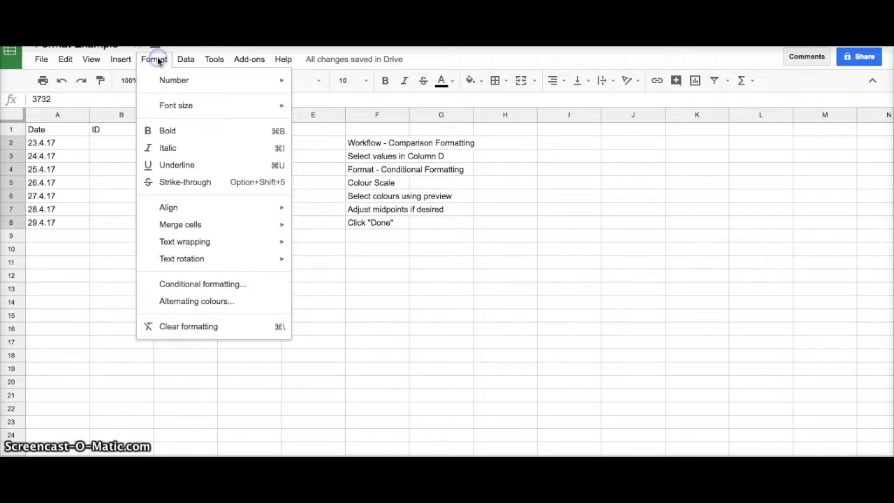
left_click(196, 284)
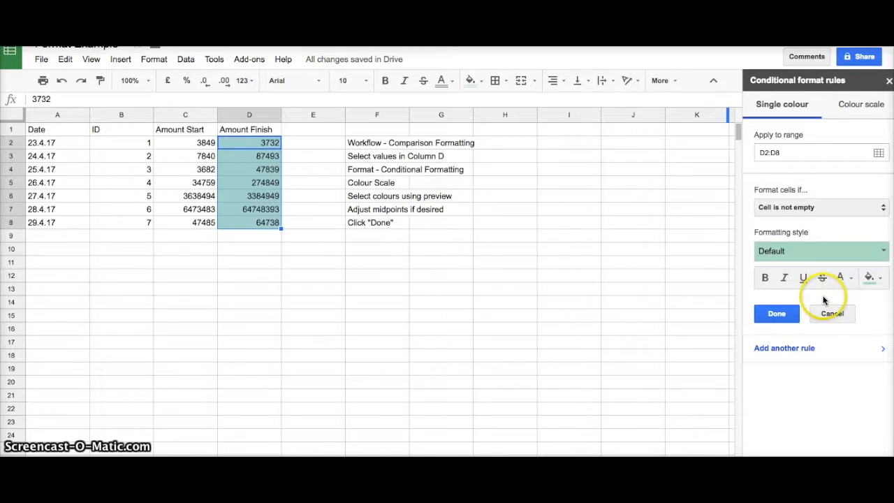
left_click(863, 105)
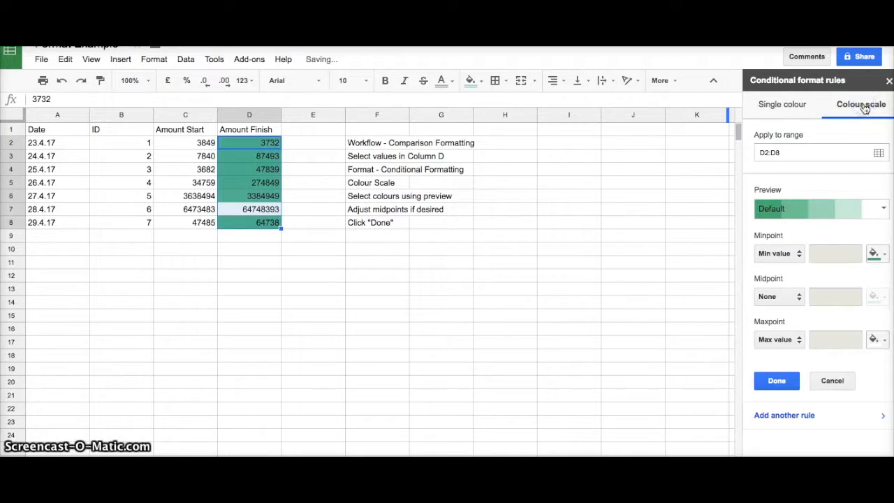
left_click(884, 210)
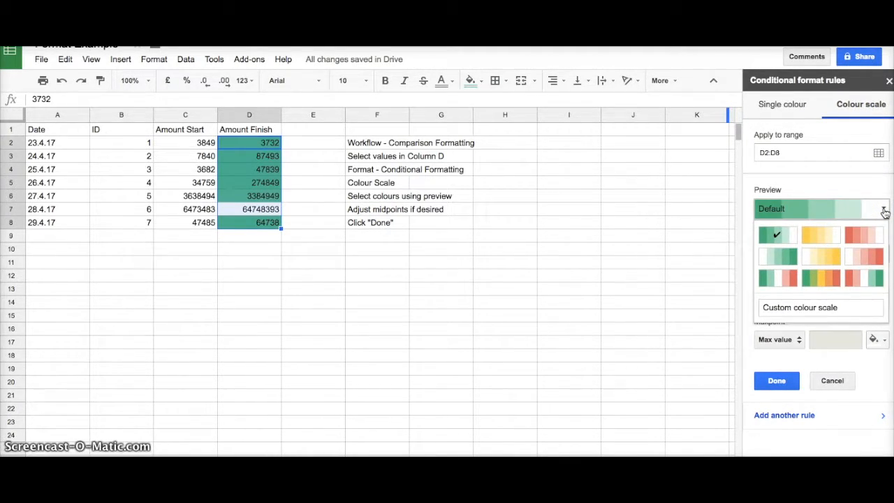
left_click(866, 277)
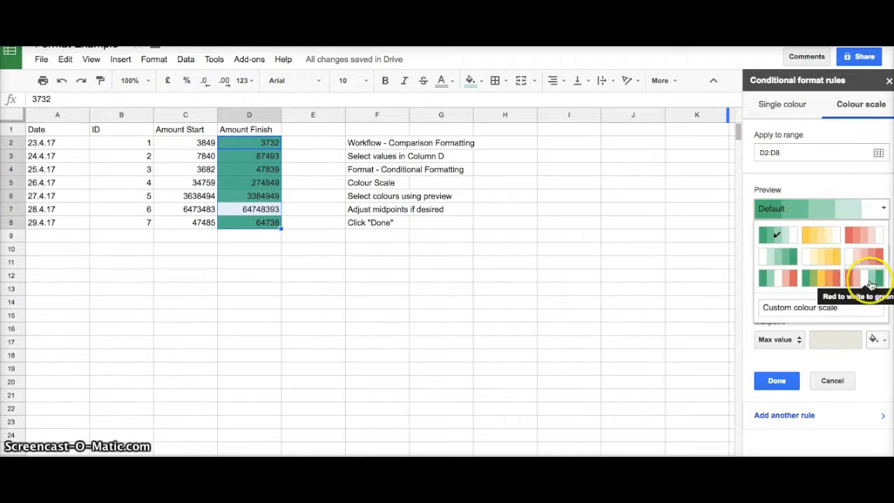
Step: Try a midpoint percentile of 60 for the colour scale
left_click(840, 295)
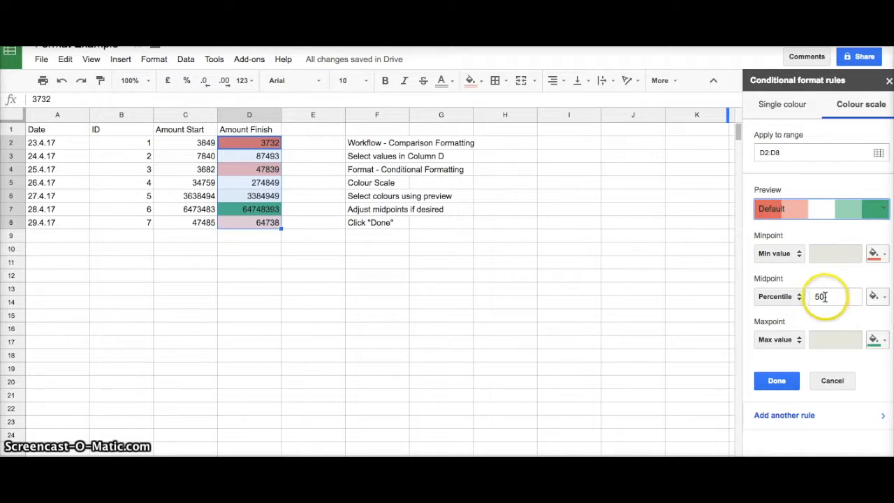
double_click(819, 296)
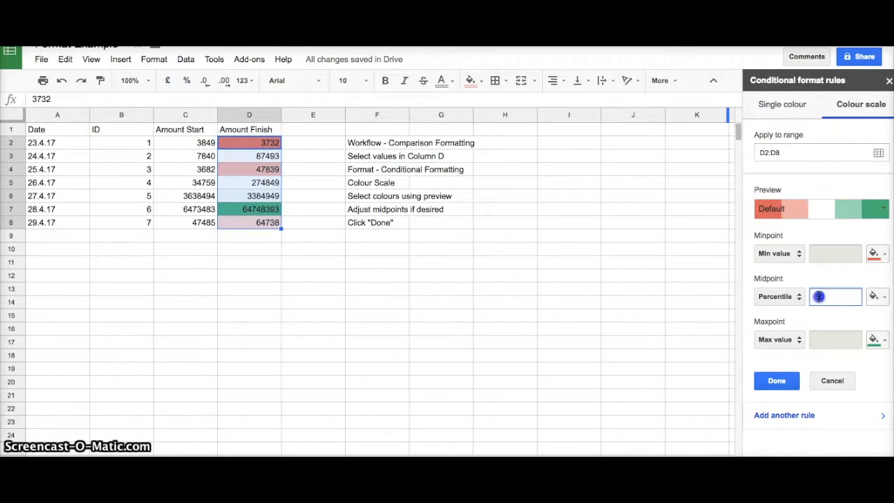
type("60")
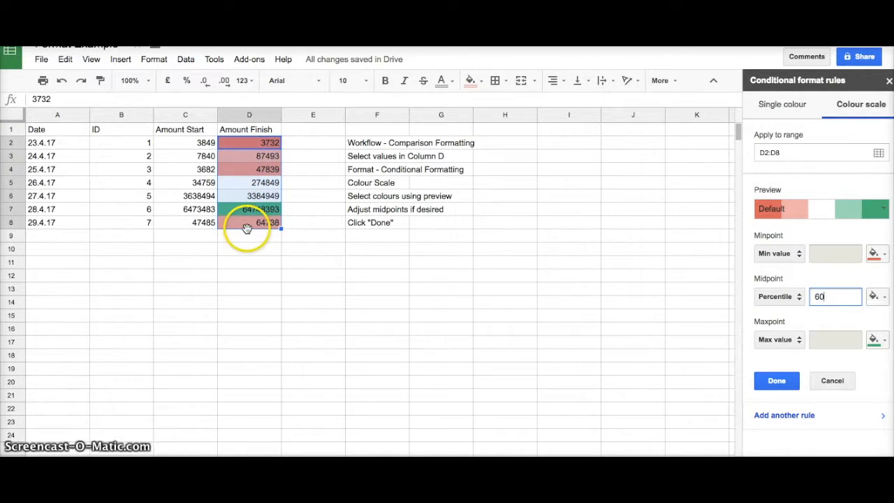
Step: Set the colour scale's midpoint percentile back to 50 and finish the rule
key("BackSpace")
key("BackSpace")
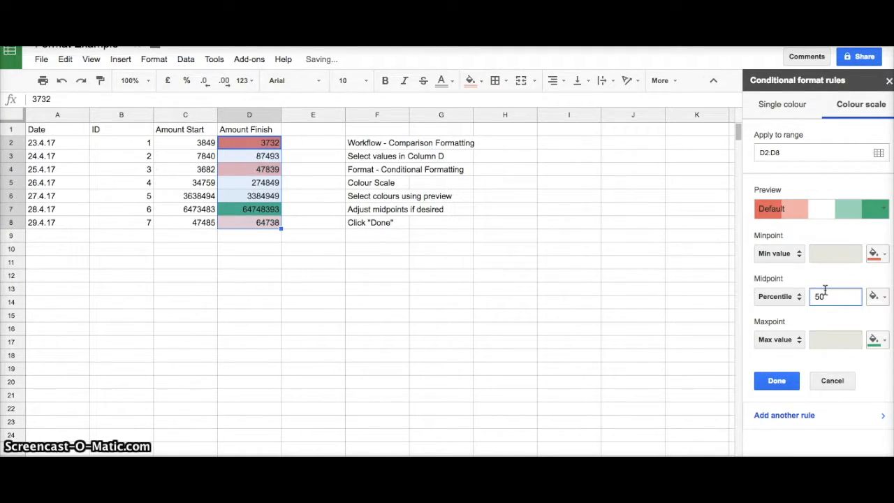
left_click(784, 391)
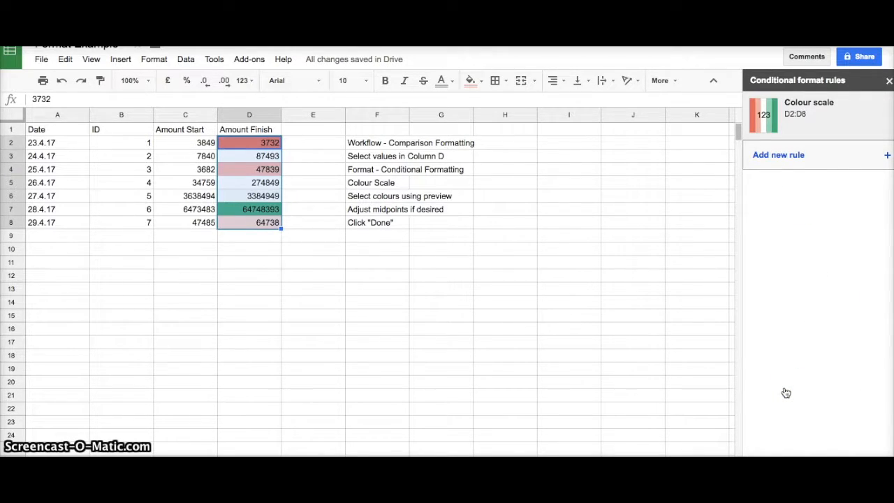
left_click(261, 263)
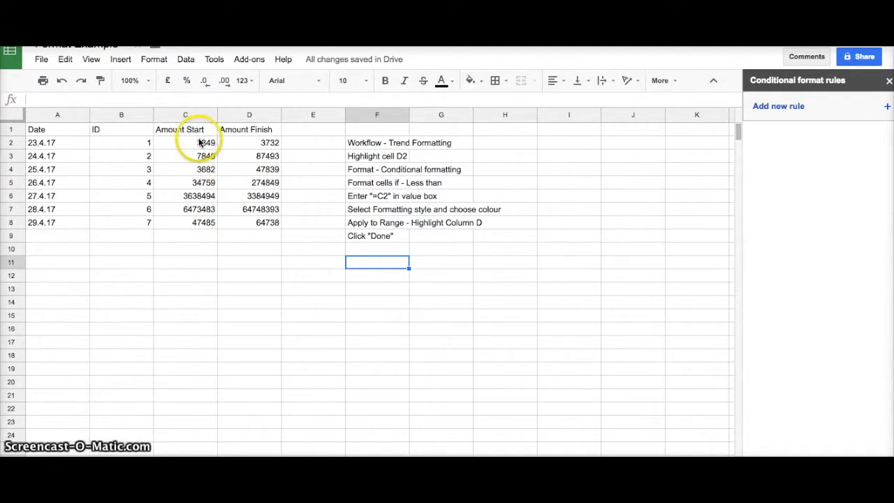
Step: Create a single-colour conditional formatting rule for cell D2 with the condition Less than =C2
left_click(249, 143)
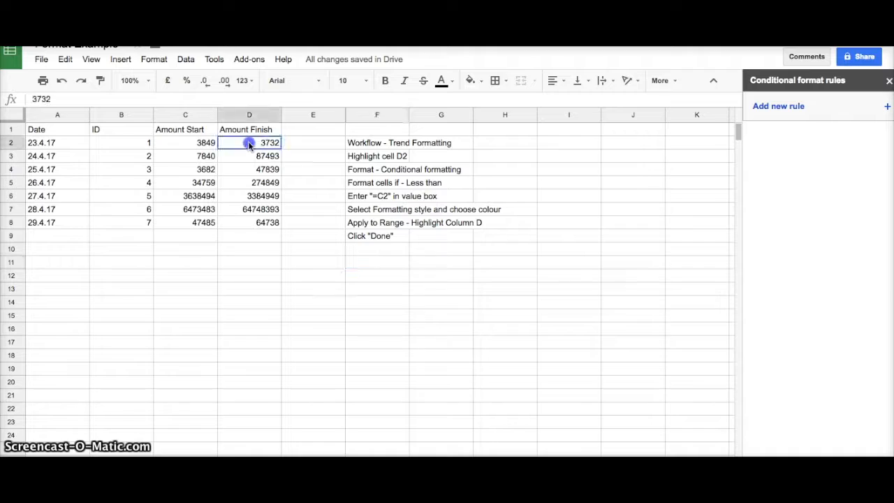
left_click(158, 61)
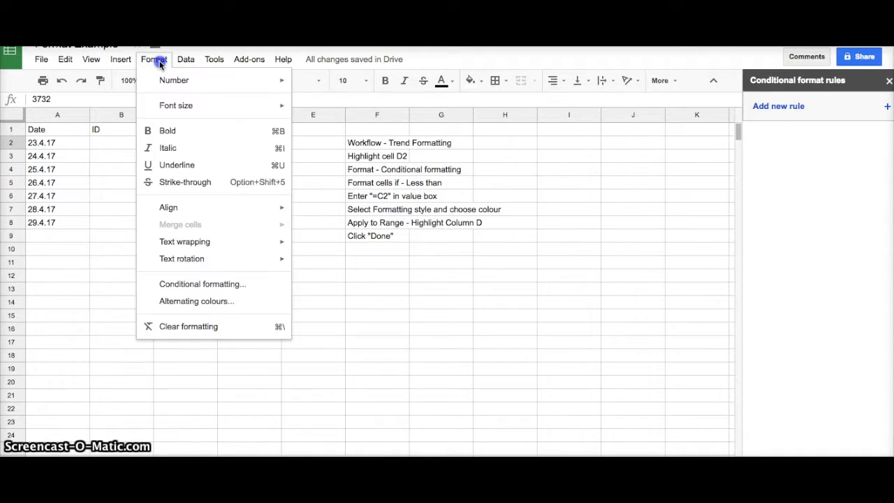
left_click(196, 283)
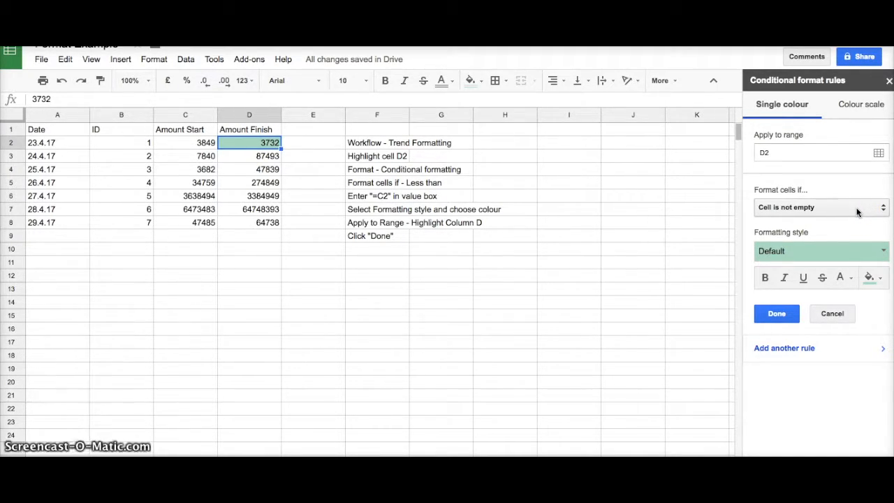
left_click(787, 117)
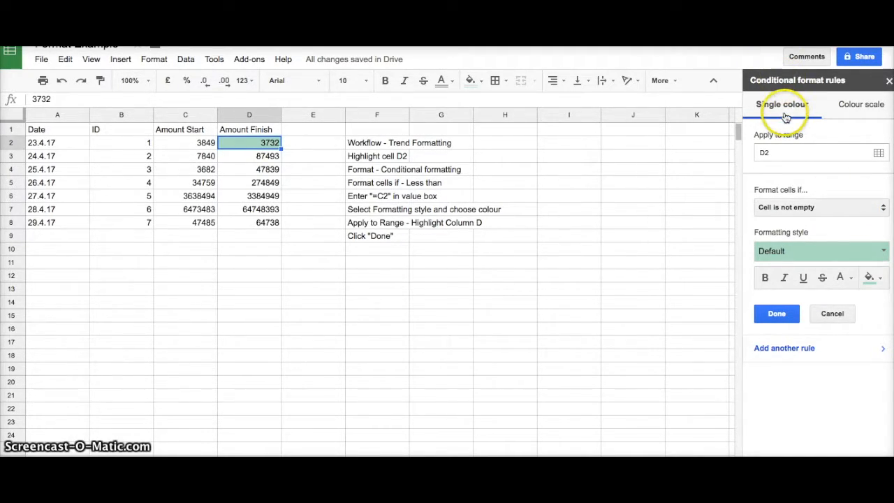
left_click(840, 207)
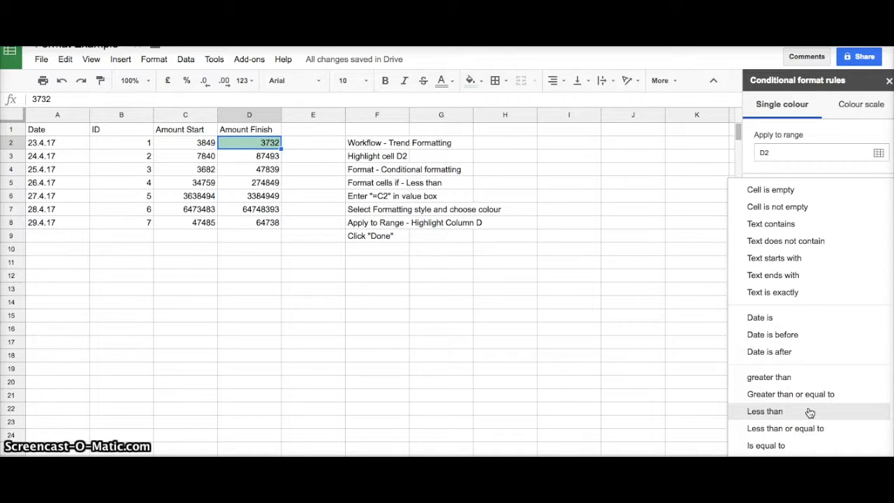
left_click(809, 413)
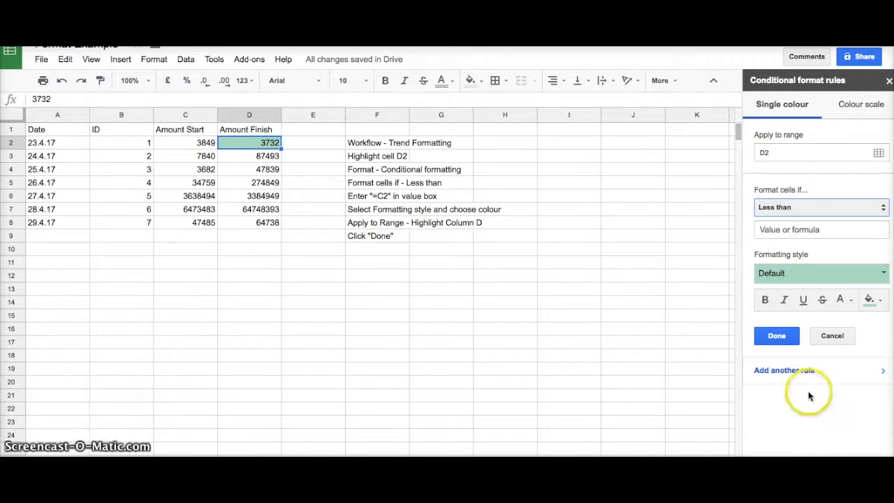
left_click(807, 231)
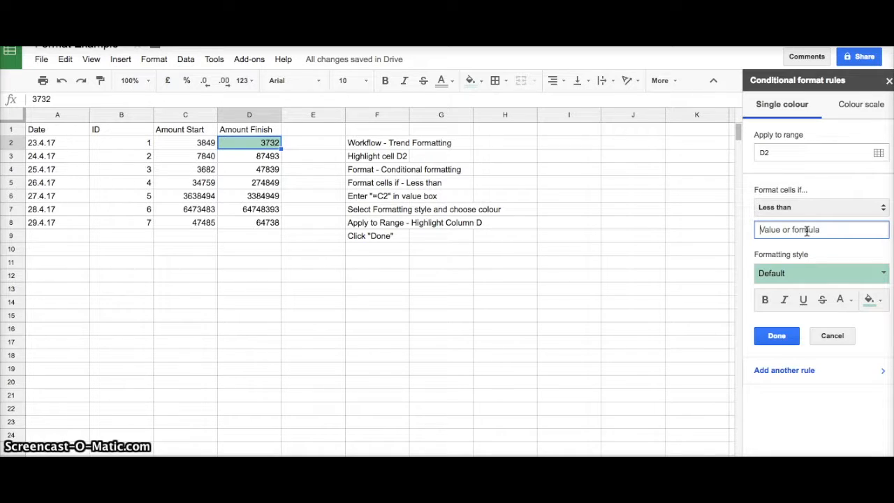
type("=C2")
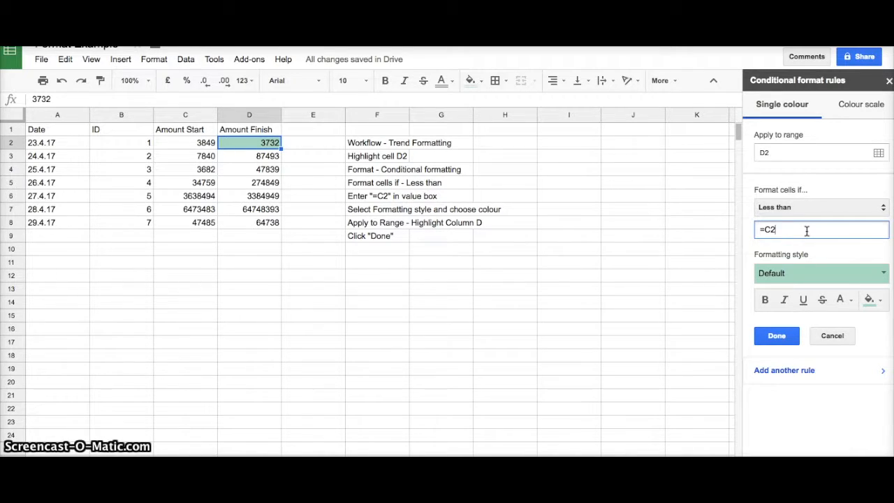
Step: Give the less-than rule the preset formatting style with a light red fill
left_click(801, 274)
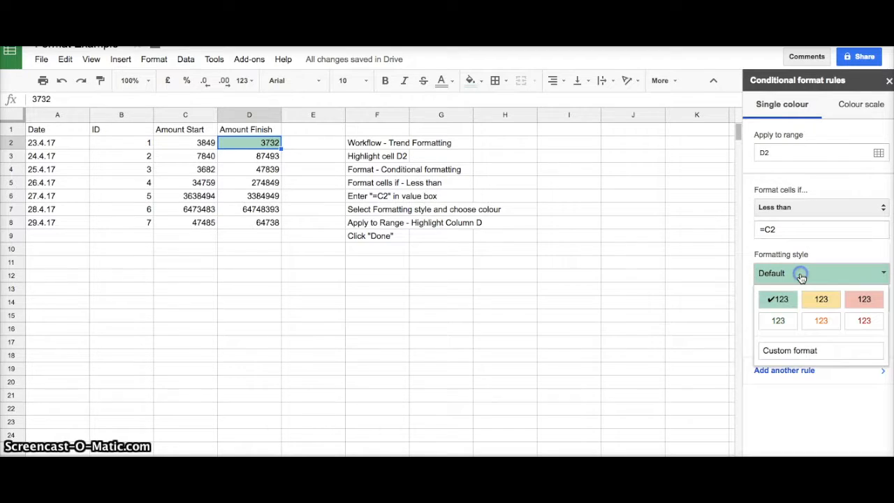
left_click(864, 300)
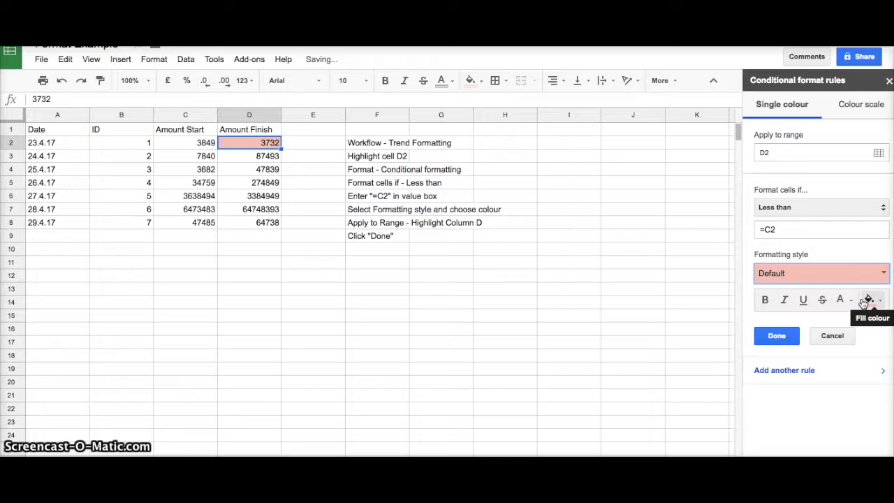
left_click(843, 302)
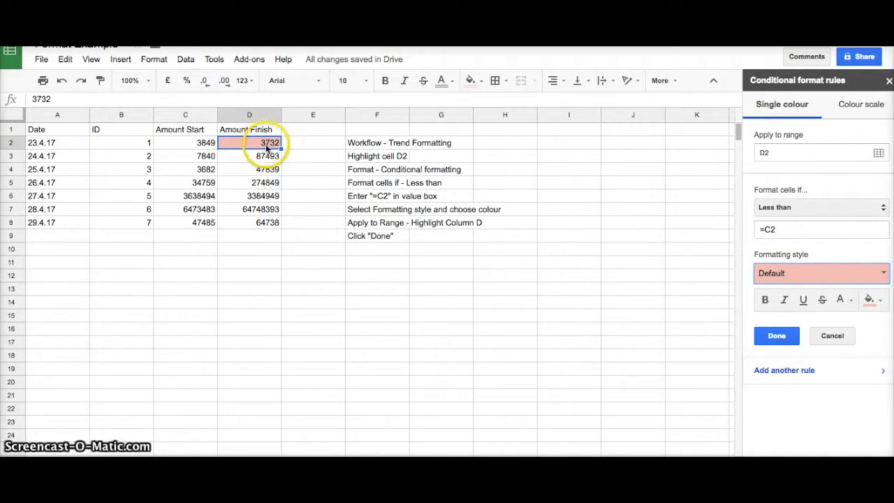
Step: Extend the less-than rule's range to D2:D8 and finish the rule
left_click(879, 154)
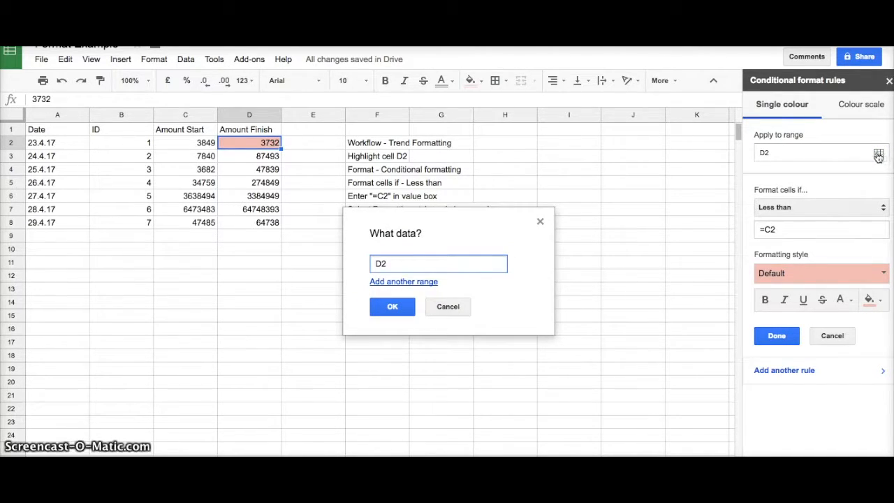
left_click_drag(259, 144, 262, 221)
left_click(393, 308)
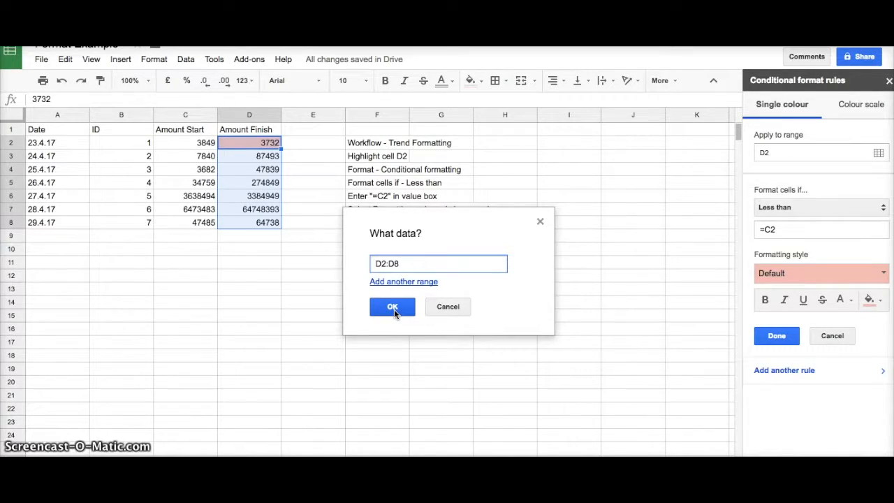
left_click(392, 307)
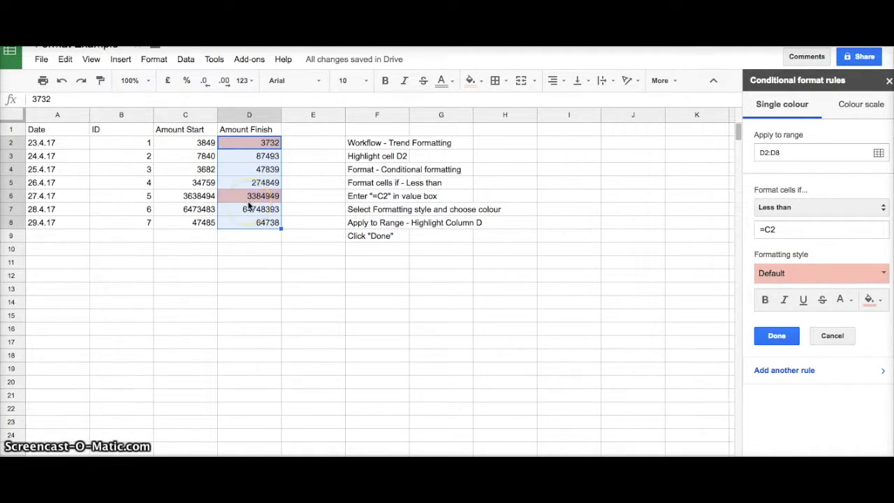
left_click(790, 344)
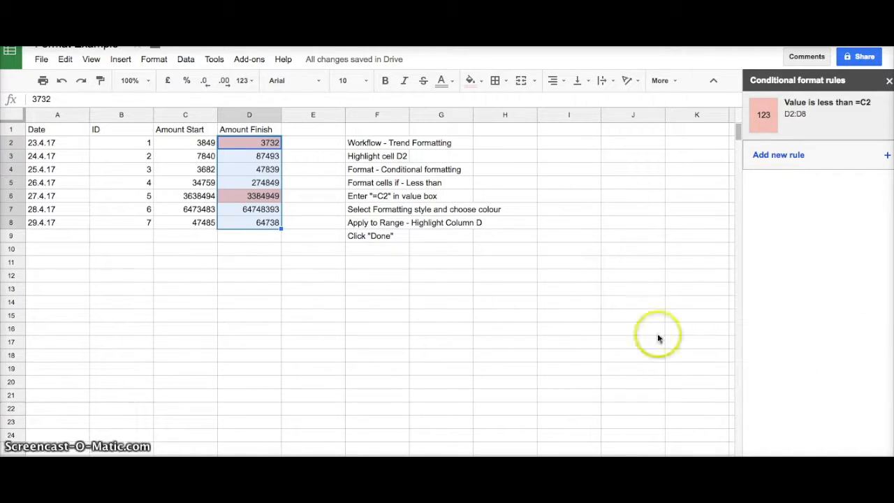
left_click(294, 296)
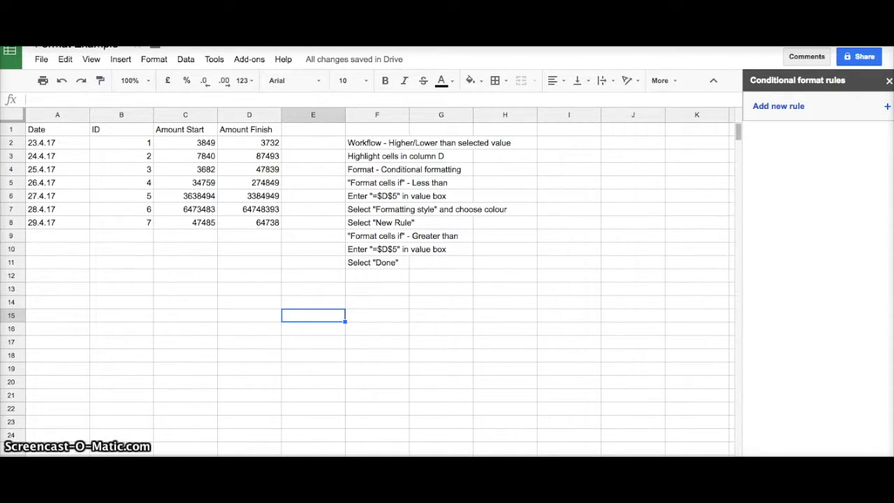
left_click(263, 170)
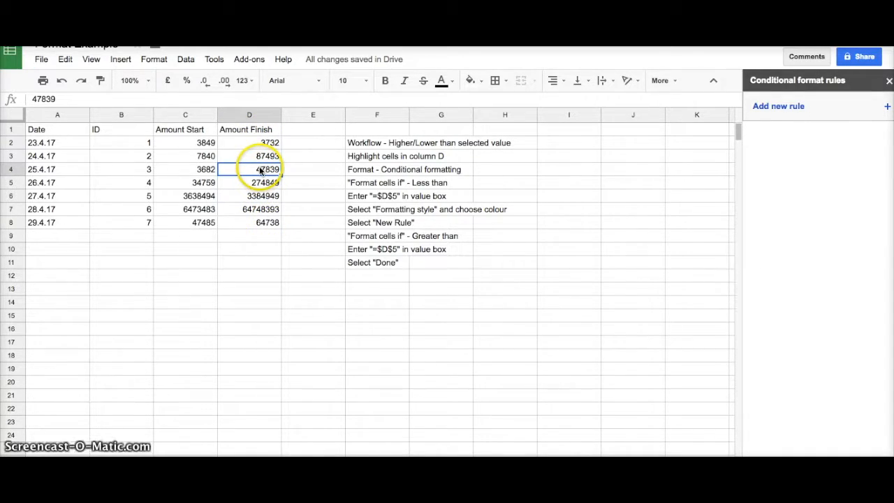
left_click(290, 192)
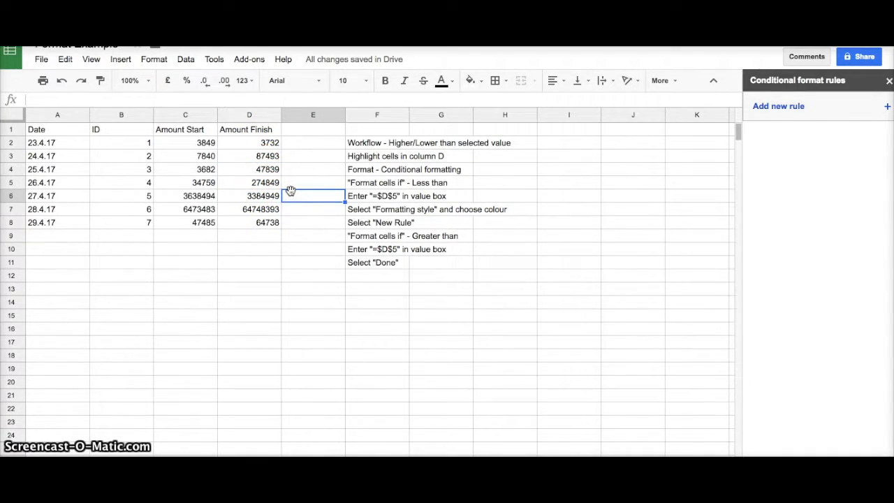
Step: Start a new conditional formatting rule for the Amount Finish values in D2:D8
left_click_drag(237, 142, 243, 219)
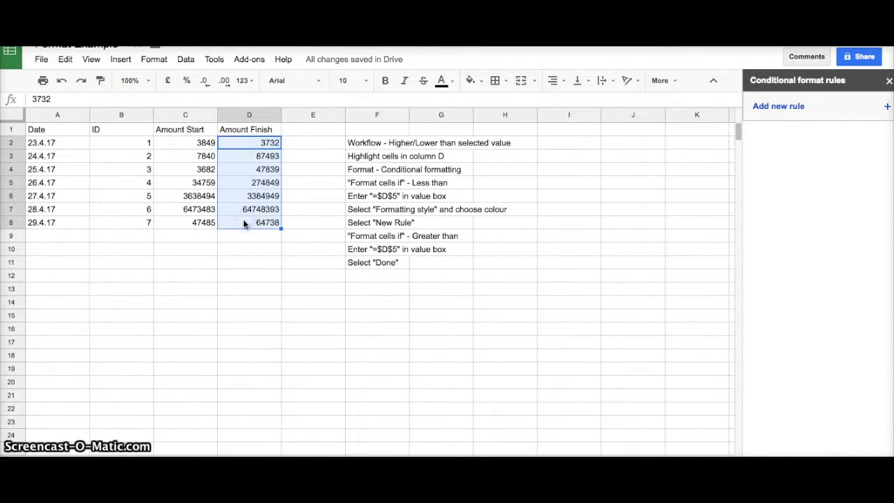
left_click(150, 60)
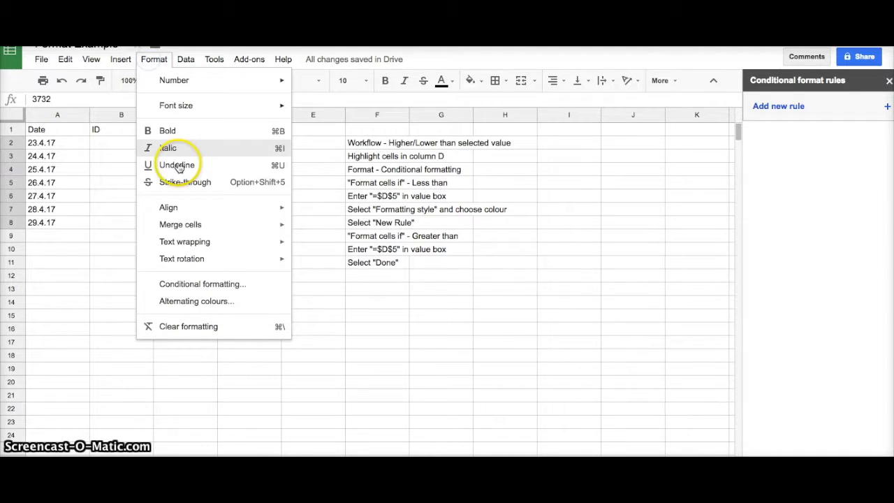
left_click(202, 286)
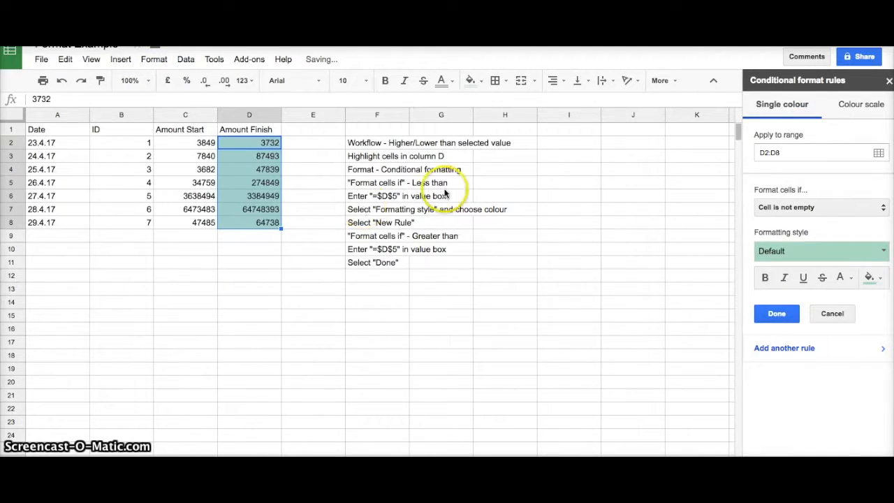
Step: Set the rule's condition to Less than =$D$5 and give it the preset style with a light red background
left_click(848, 208)
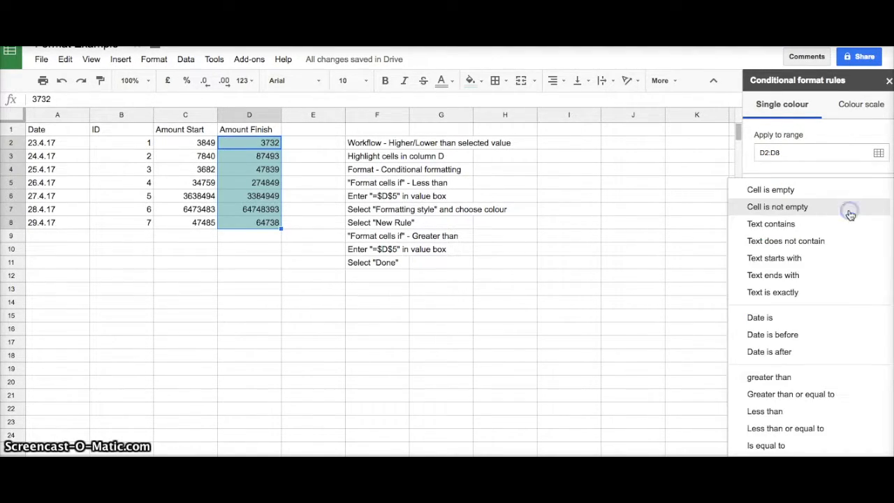
left_click(833, 415)
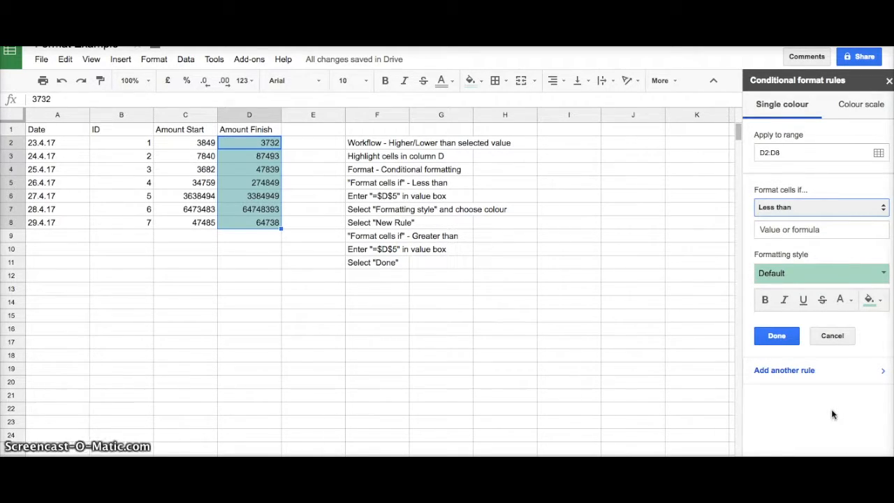
left_click(829, 244)
left_click(806, 231)
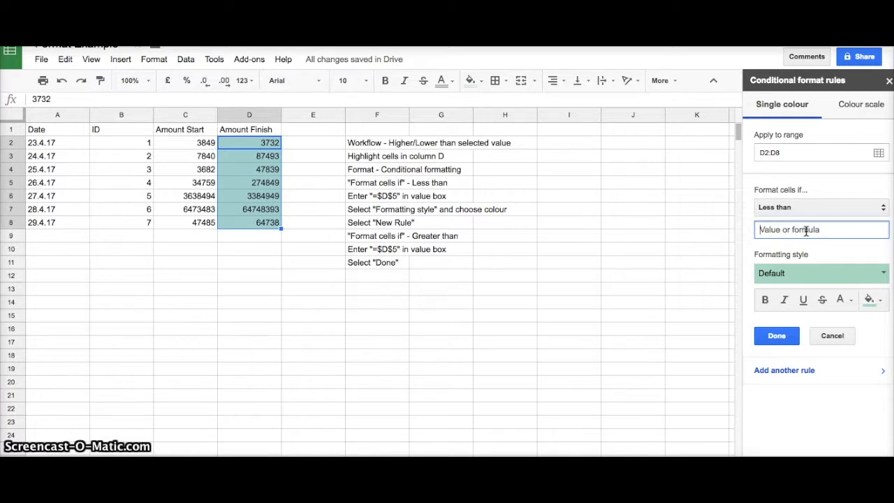
type("=")
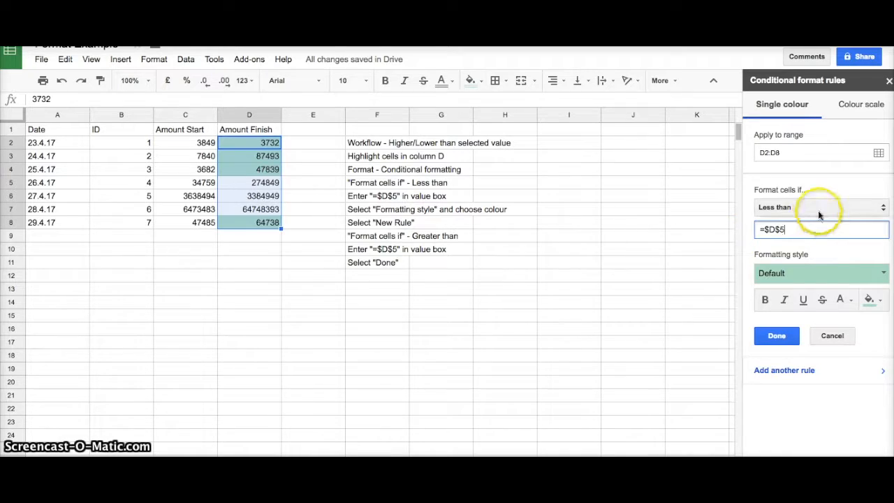
left_click(842, 273)
left_click(864, 299)
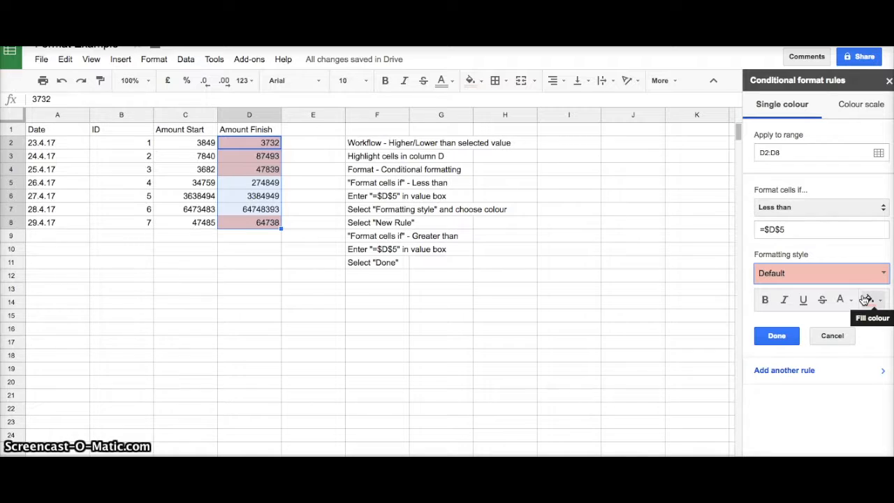
Step: Add another rule for D2:D8 with the condition greater than =$D$5 and the Green background style, and finish it
left_click(796, 374)
left_click(843, 208)
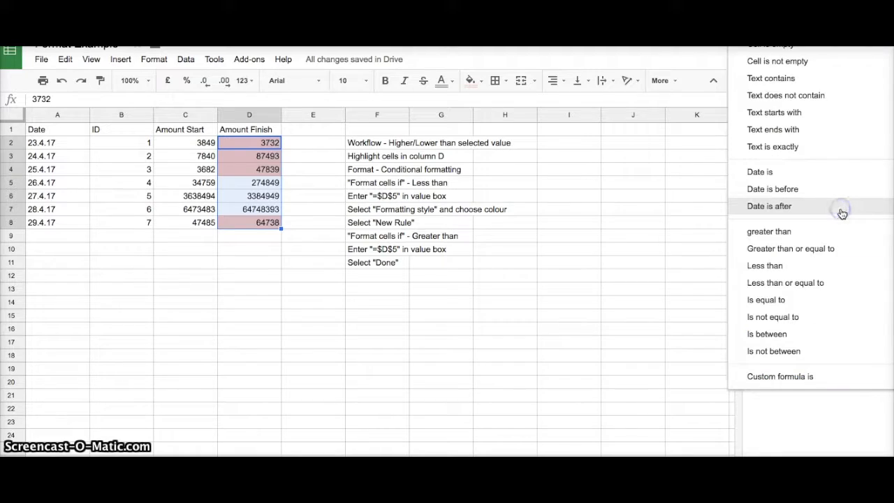
left_click(828, 231)
left_click(831, 273)
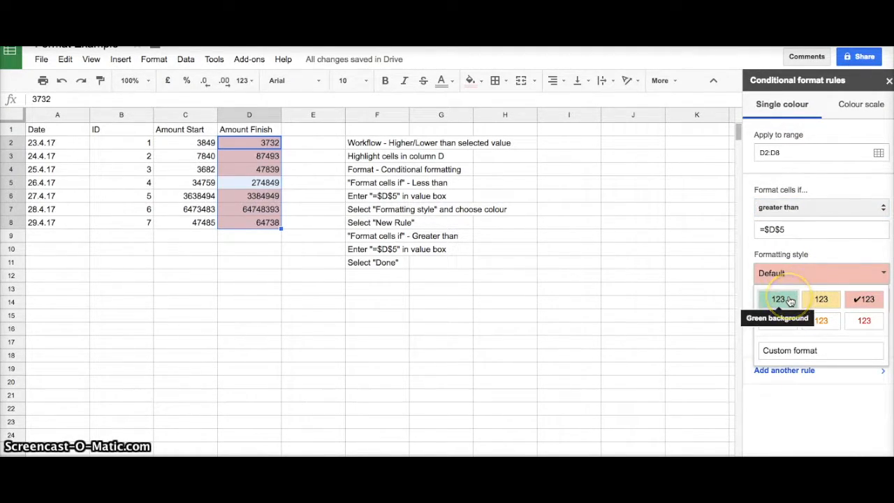
left_click(779, 299)
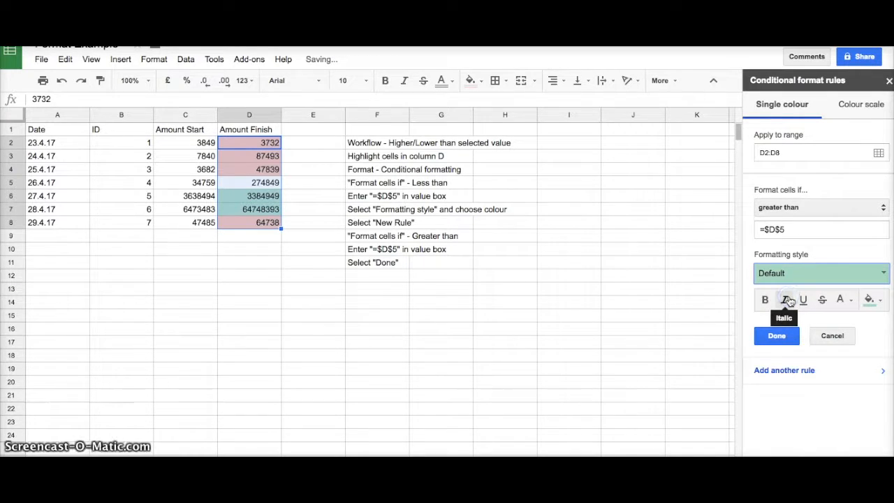
left_click(787, 340)
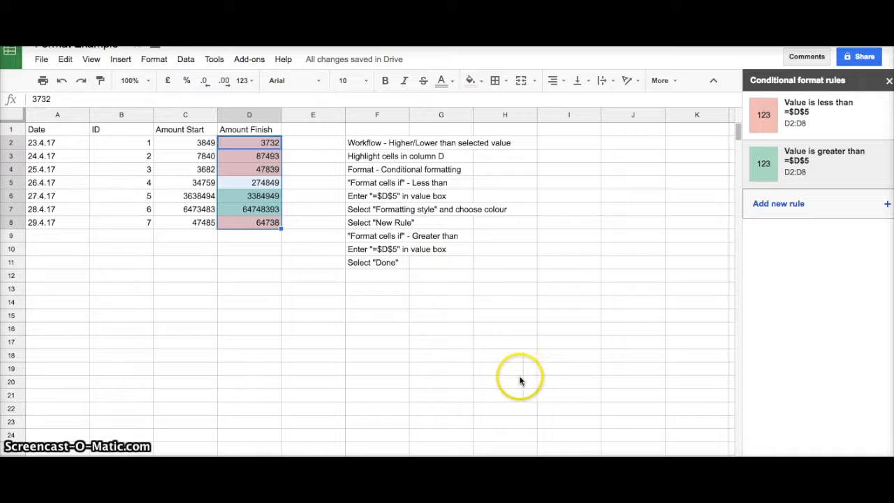
Step: Deselect the range and select reference cell D5 to view the rules applied to it
left_click(343, 315)
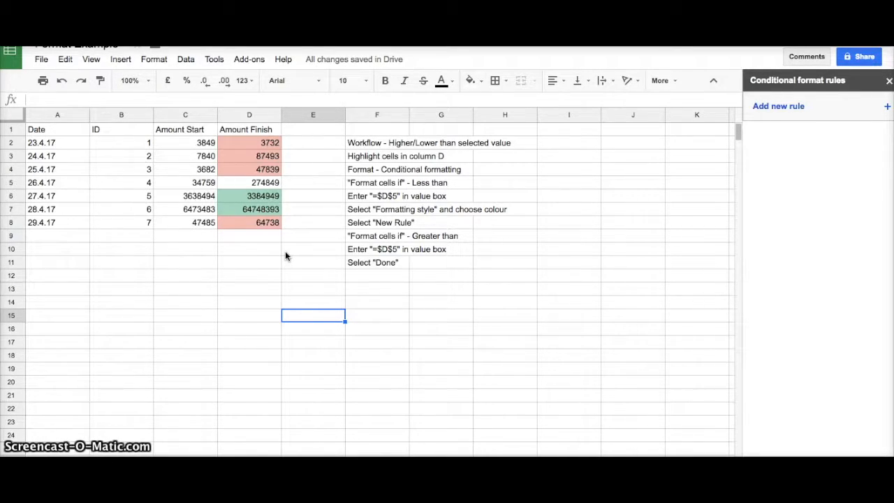
left_click(256, 183)
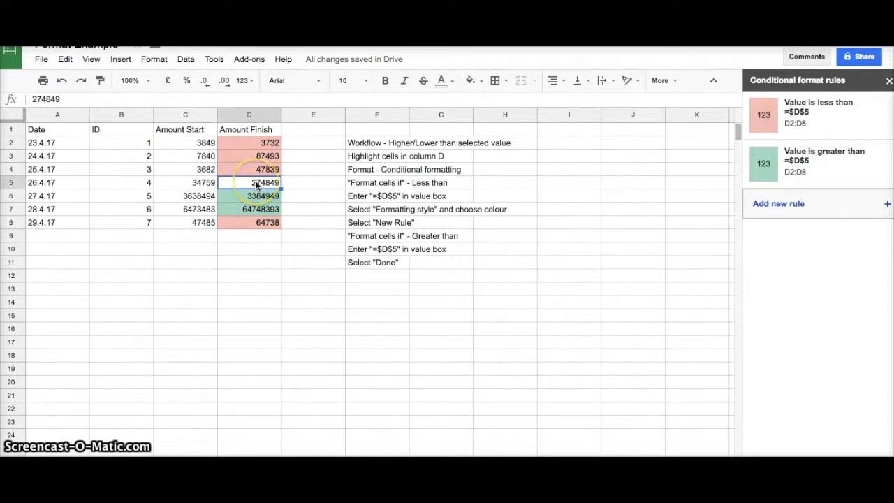